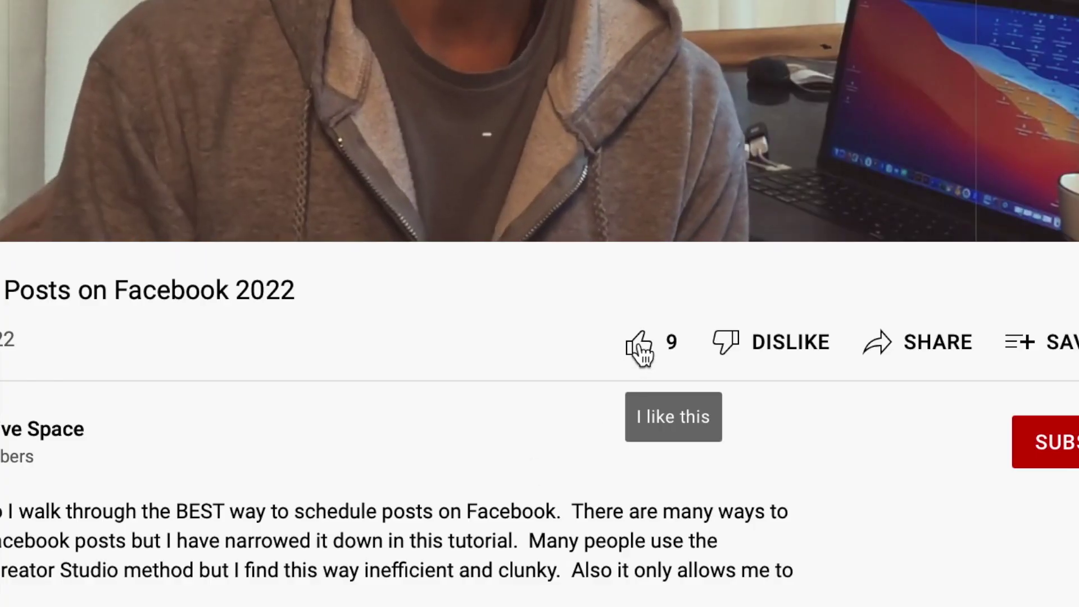
# Step: Like the YouTube scheduling tutorial video, raising its like count to 10
pyautogui.click(644, 345)
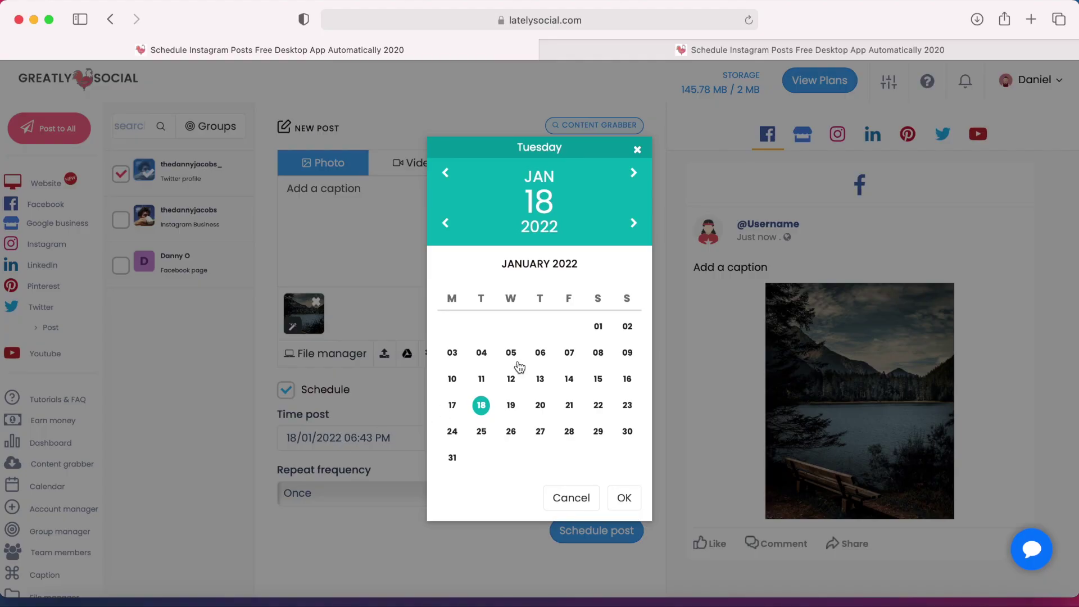
# Step: Pick Thursday 20 January 2022 as the post date, then reload a blank Post to All composer
pyautogui.click(539, 408)
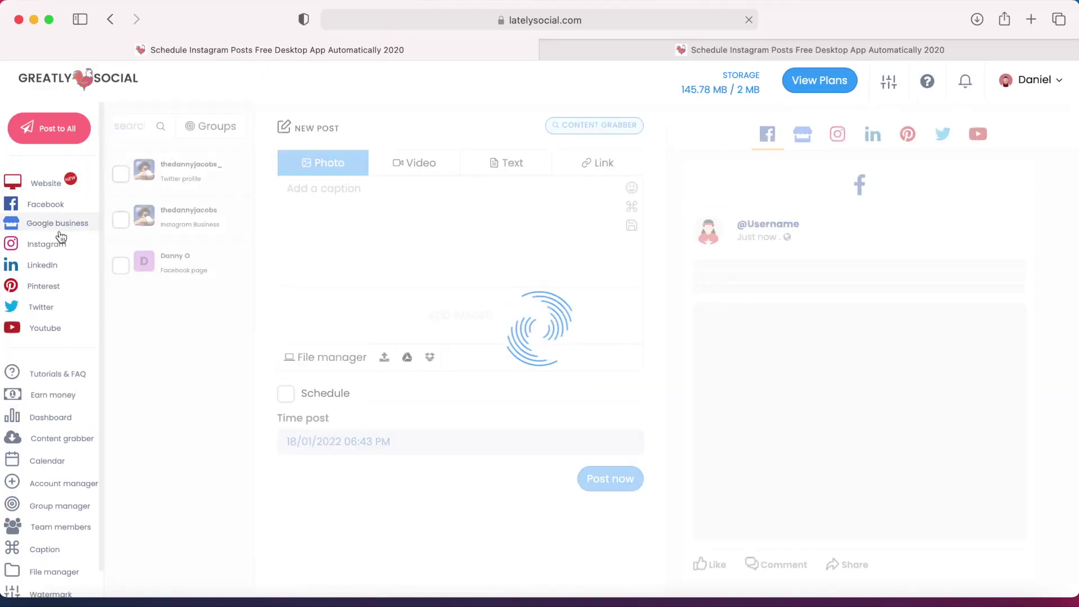
pyautogui.moveTo(50, 307)
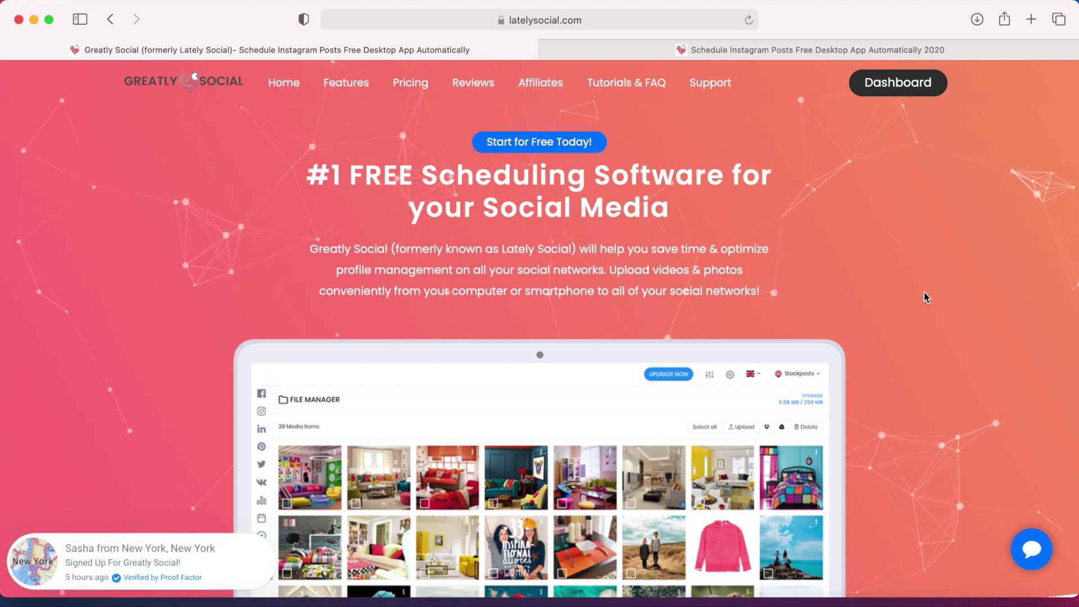
# Step: Search for 'Greatly Social' and browse its free social media scheduling home page
pyautogui.scroll(-2, 924, 292)
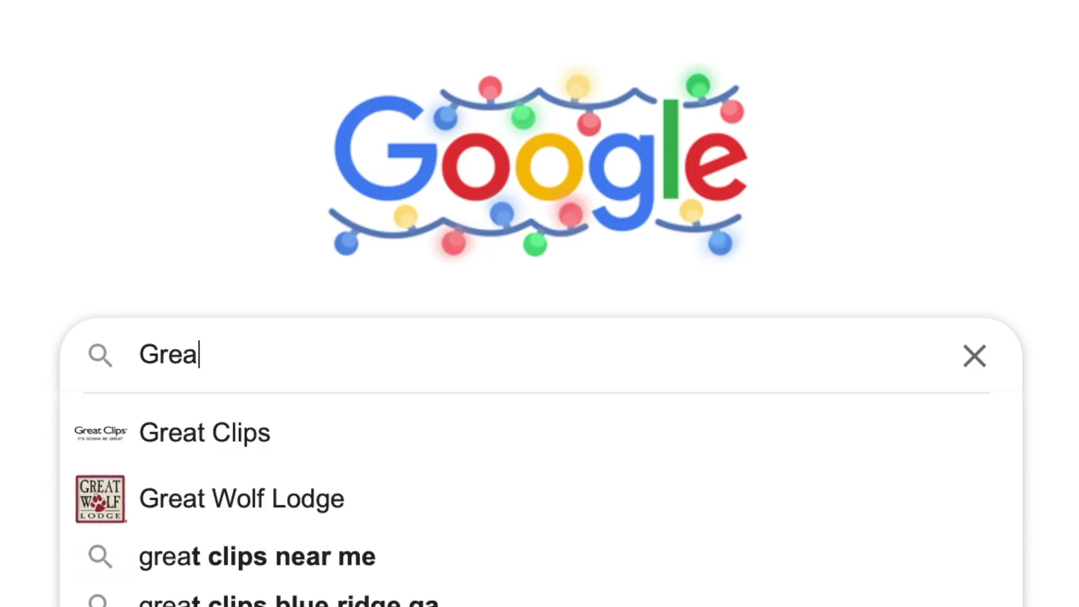
pyautogui.write('tly Social')
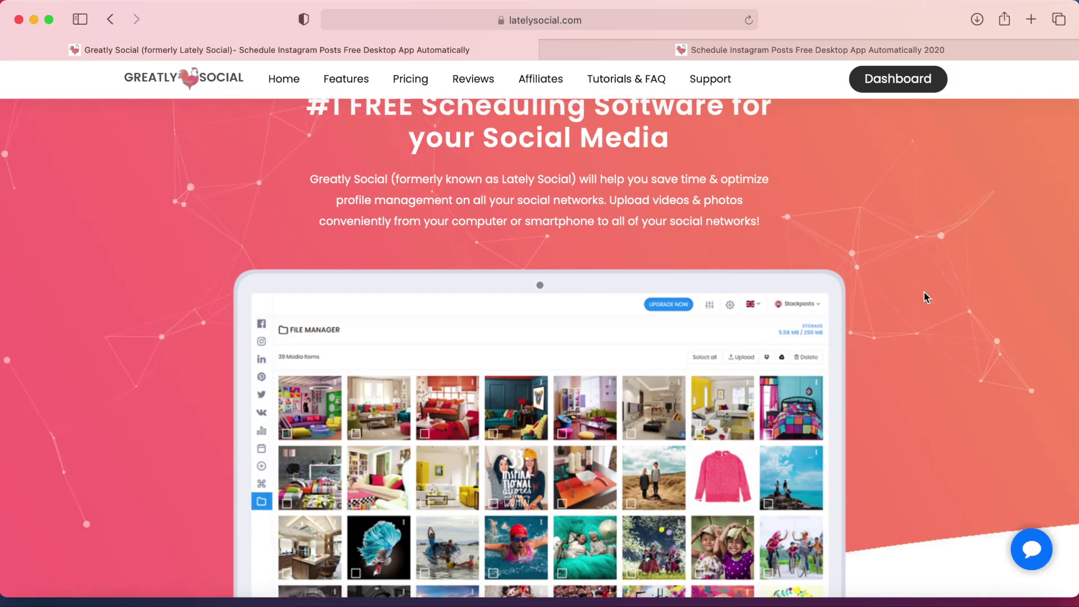
pyautogui.scroll(3, 924, 296)
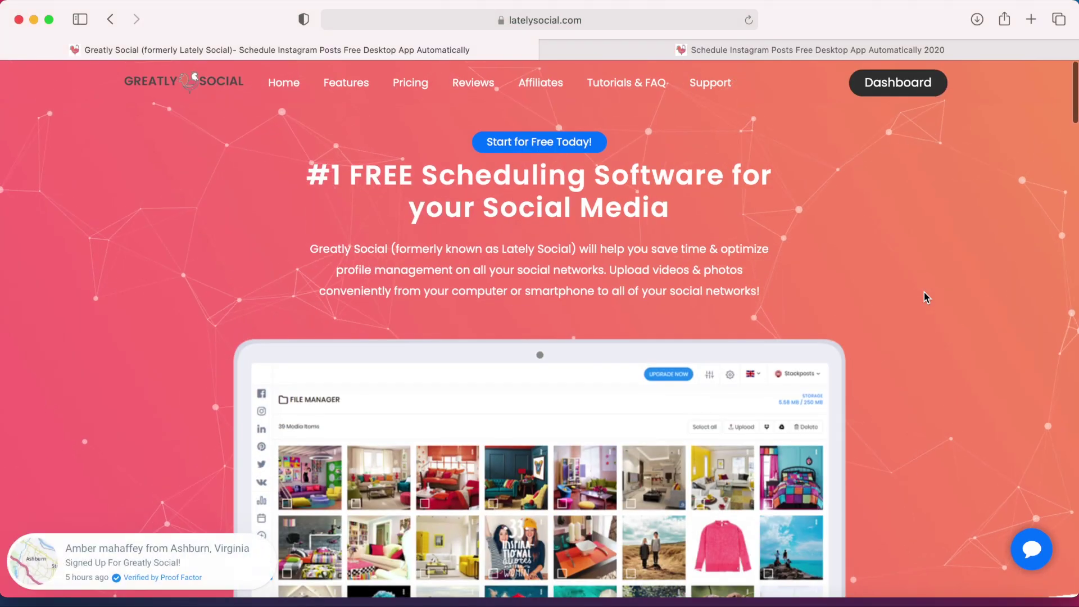
pyautogui.scroll(-1, 924, 292)
pyautogui.scroll(1, 924, 292)
pyautogui.scroll(-10, 924, 292)
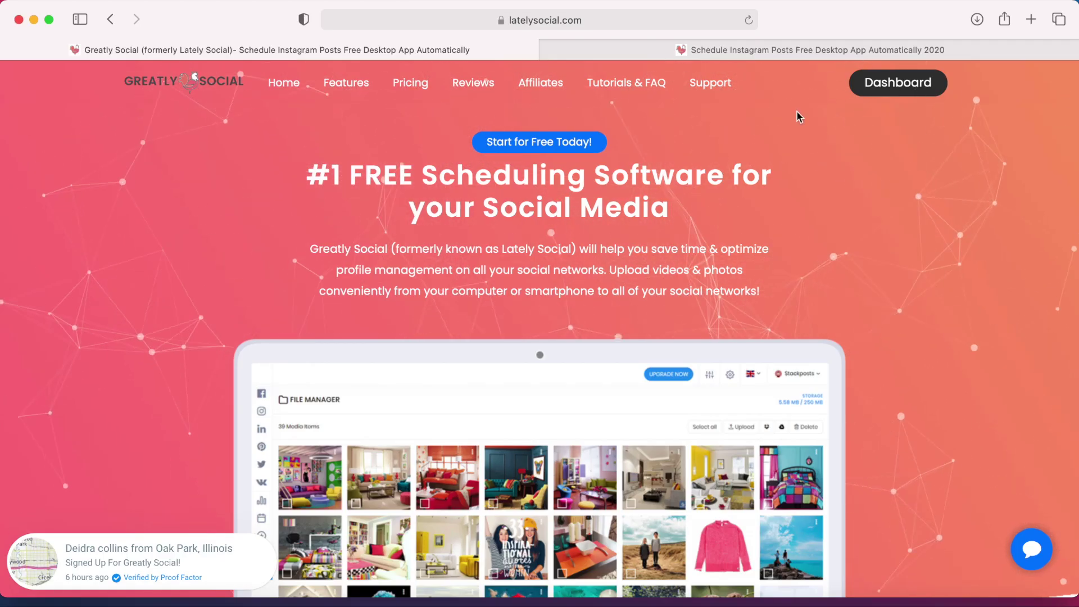
# Step: Open the Dashboard and view the Facebook post report chart of successful posts
pyautogui.click(891, 84)
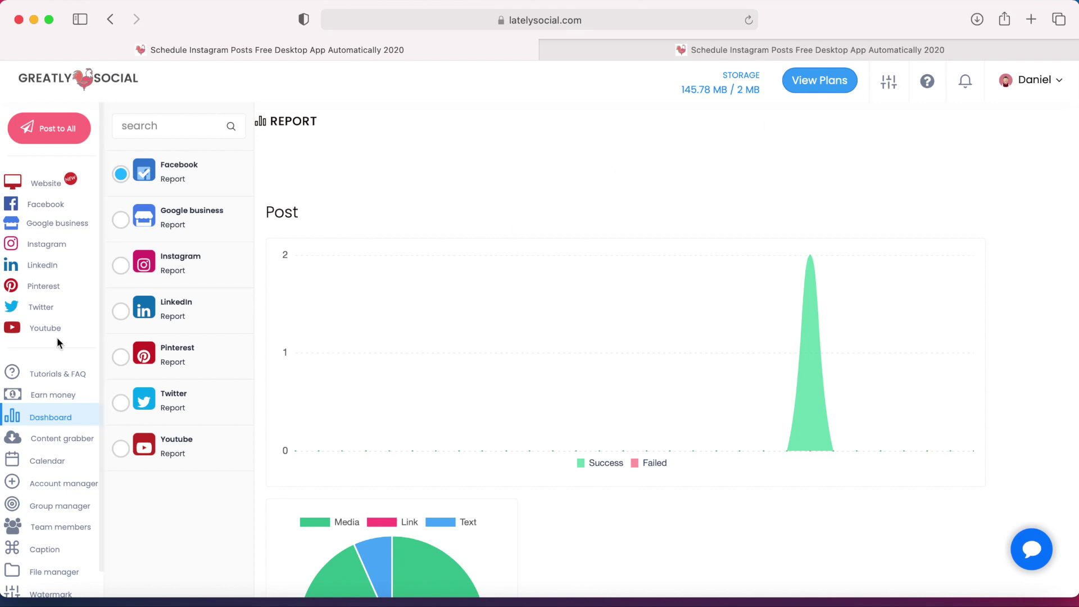
pyautogui.scroll(-1, 58, 371)
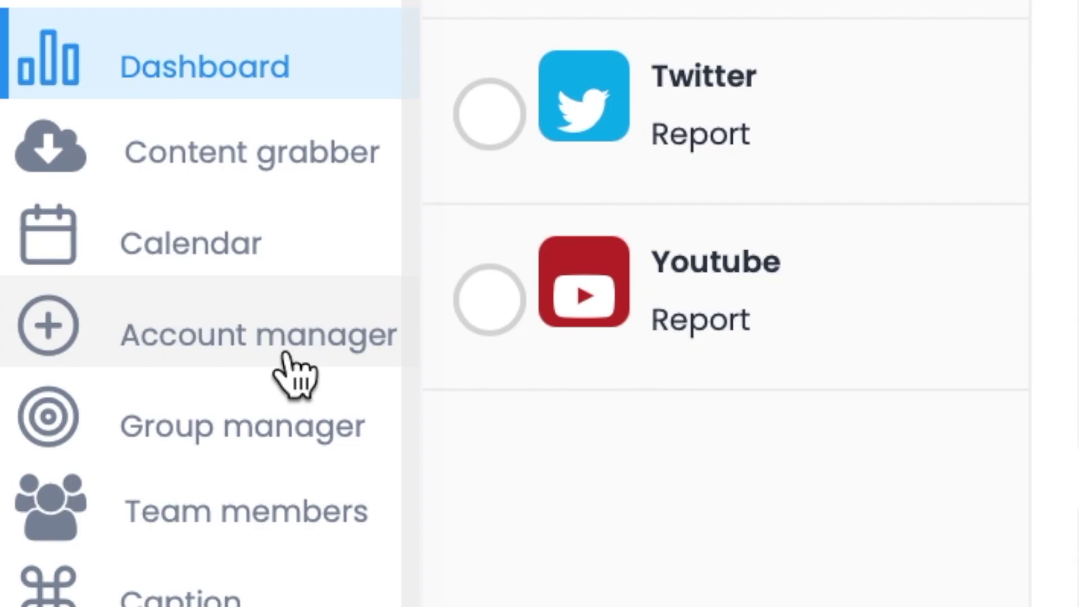
# Step: Open the Account manager and start adding an account from the Twitter Accounts card
pyautogui.click(230, 336)
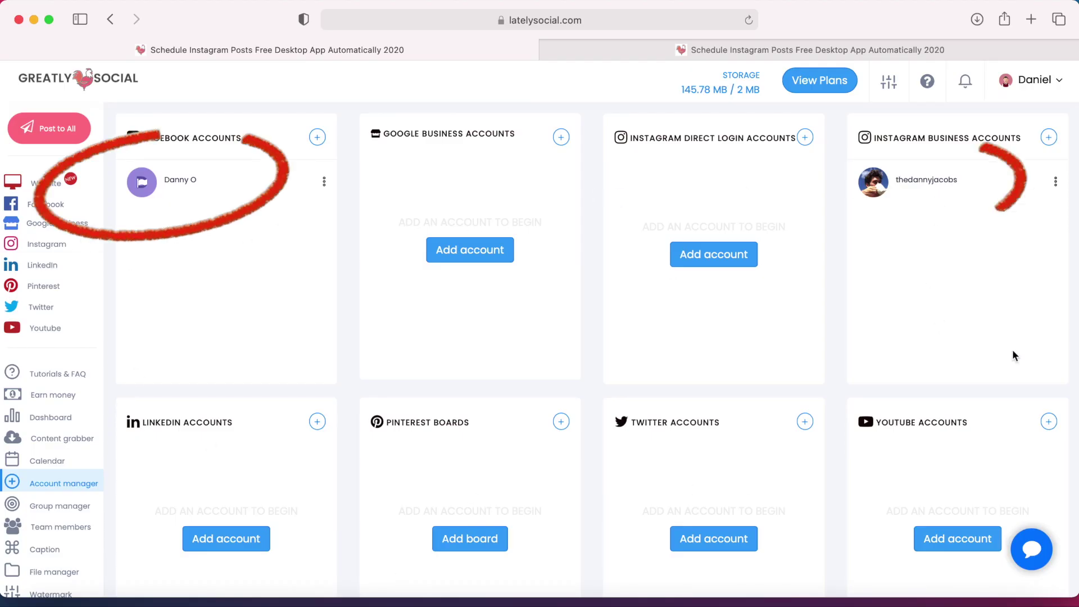
pyautogui.scroll(-3, 324, 261)
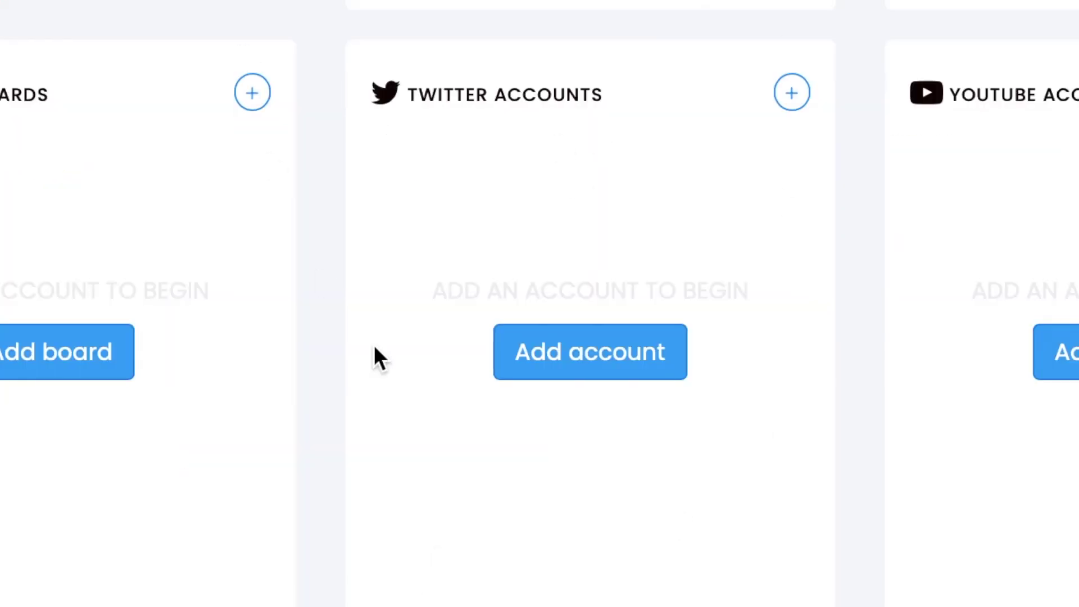
pyautogui.click(611, 359)
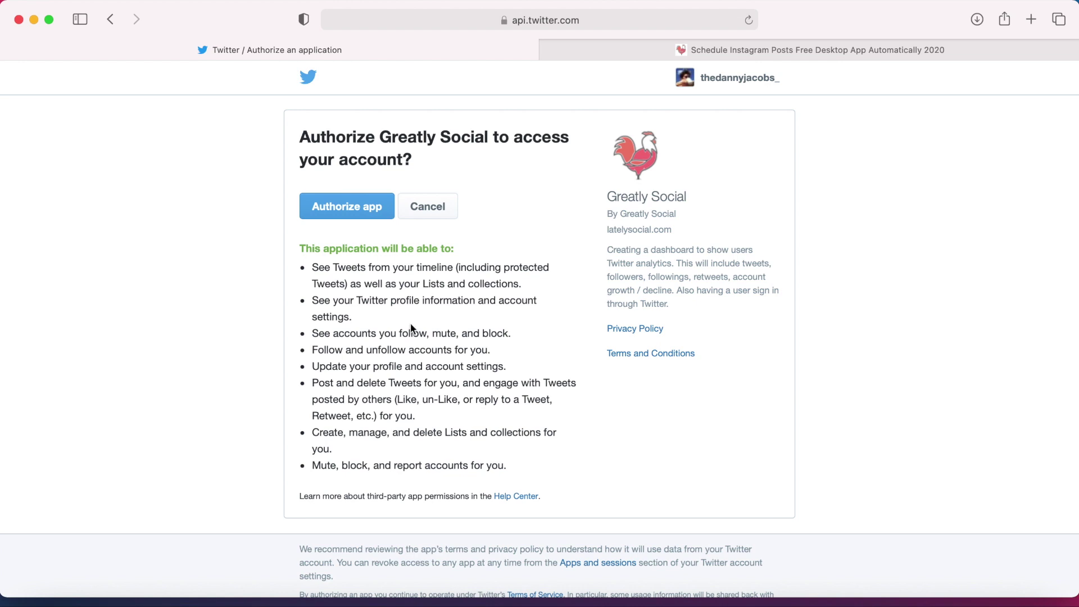
# Step: Authorize the Greatly Social app on Twitter's authorization page
pyautogui.click(362, 213)
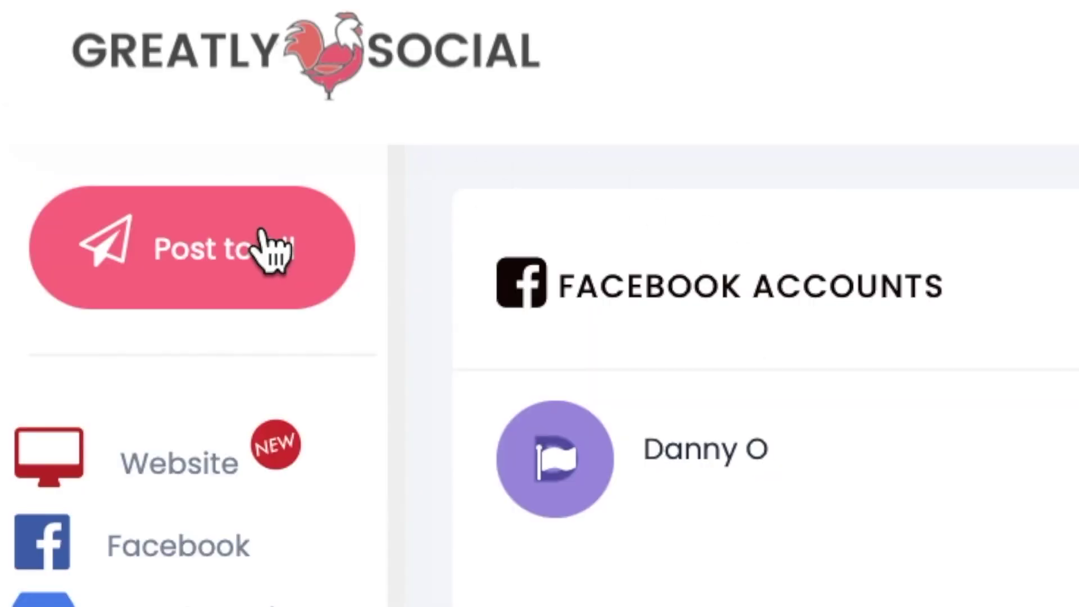
# Step: Open the Post to All composer and expand the sidebar's Twitter section
pyautogui.click(269, 248)
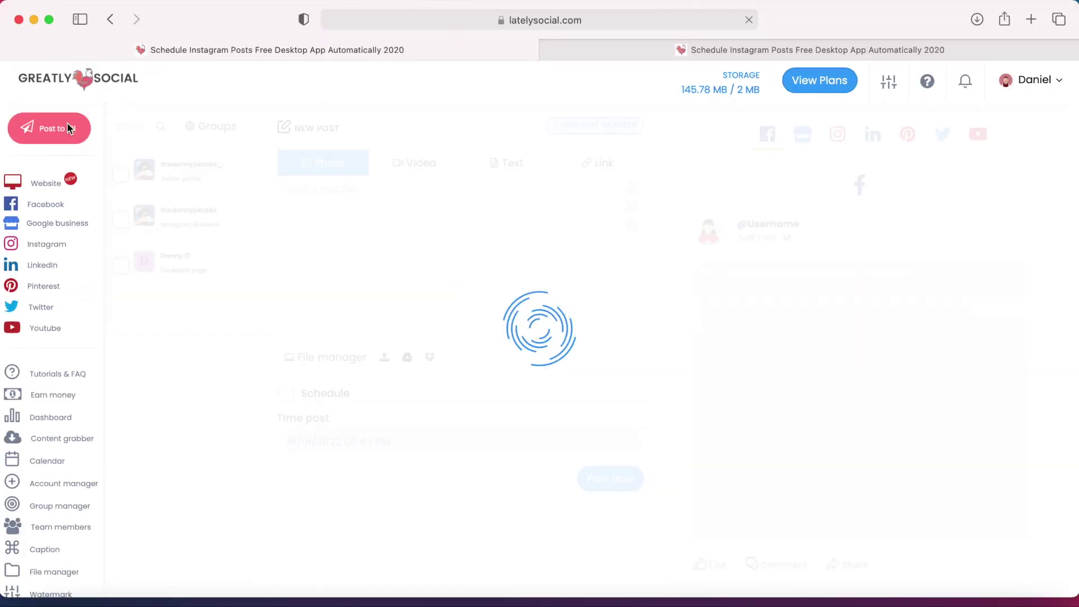
pyautogui.click(52, 309)
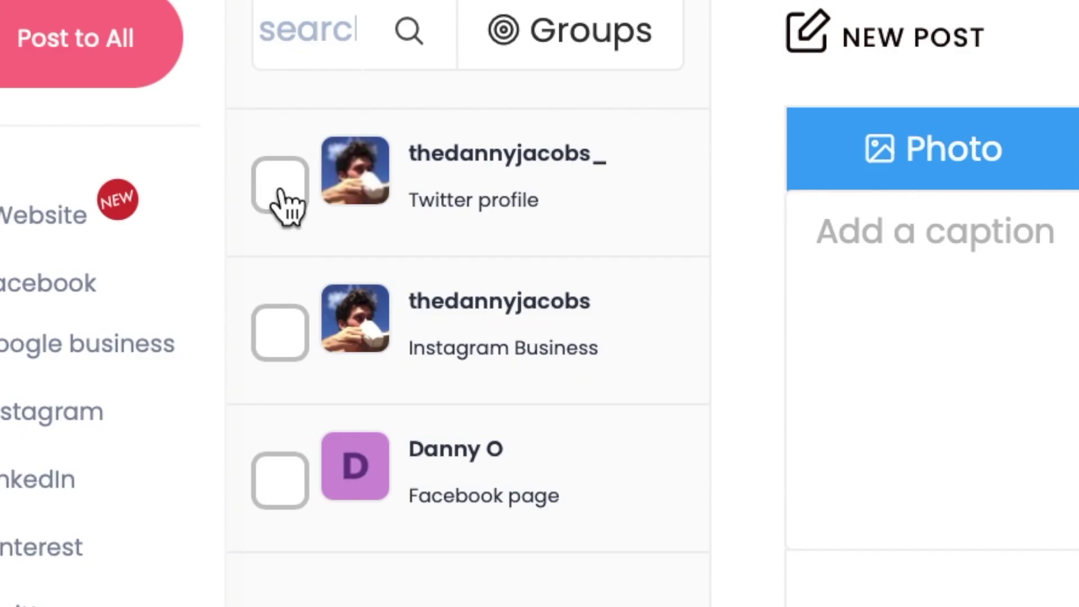
# Step: Select only the Twitter profile, begin the caption with 'Add', and open the File manager
pyautogui.click(120, 175)
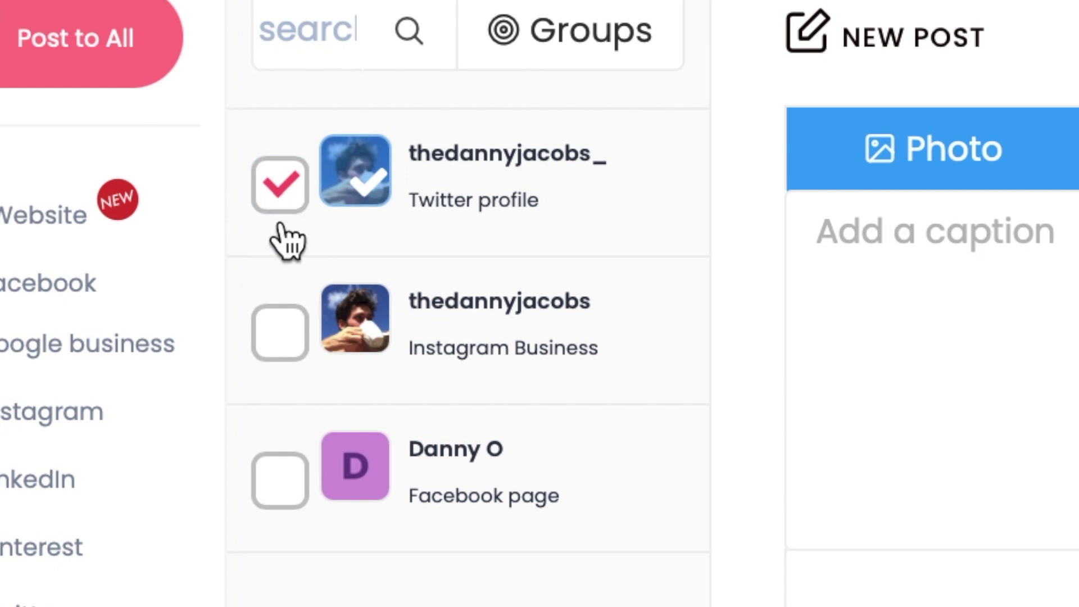
pyautogui.click(292, 340)
pyautogui.click(292, 340)
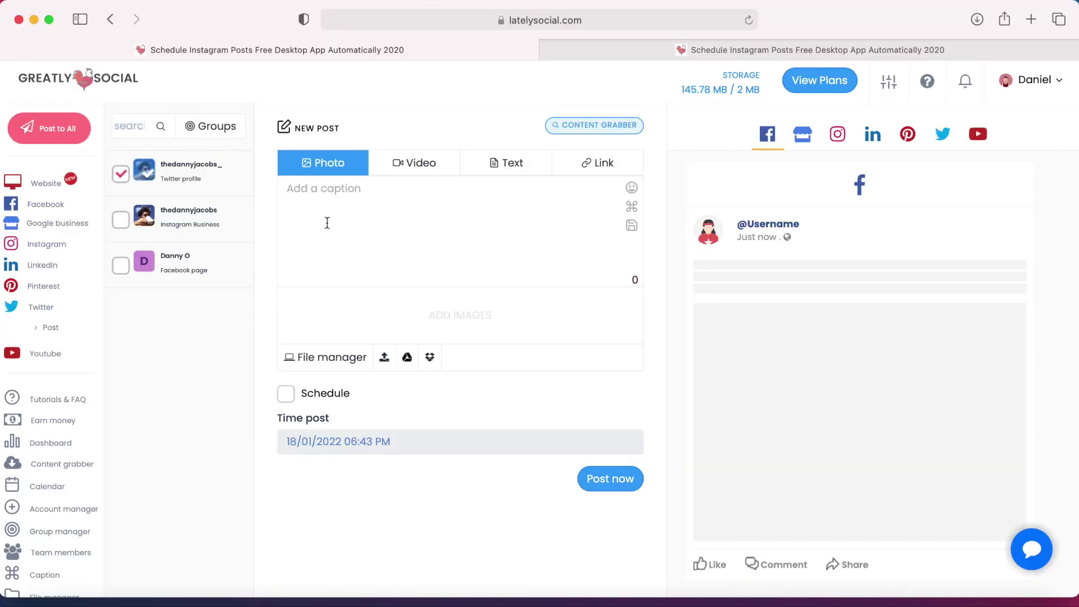
pyautogui.click(327, 223)
pyautogui.write('Add a caption')
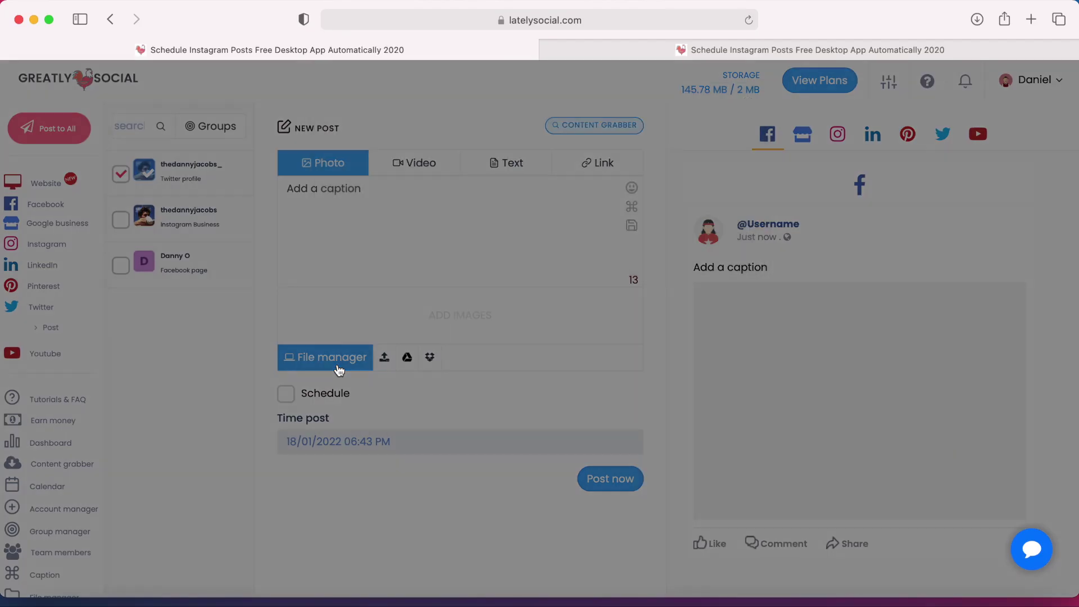
pyautogui.click(324, 329)
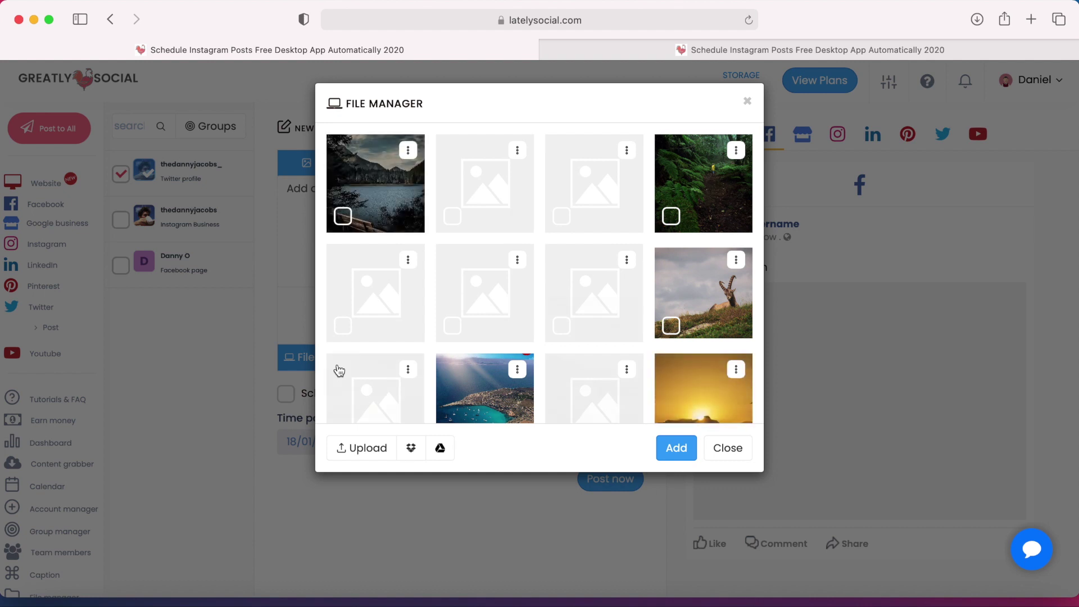
# Step: Attach the dark mountain lake photo with the bench and switch on scheduling
pyautogui.click(342, 217)
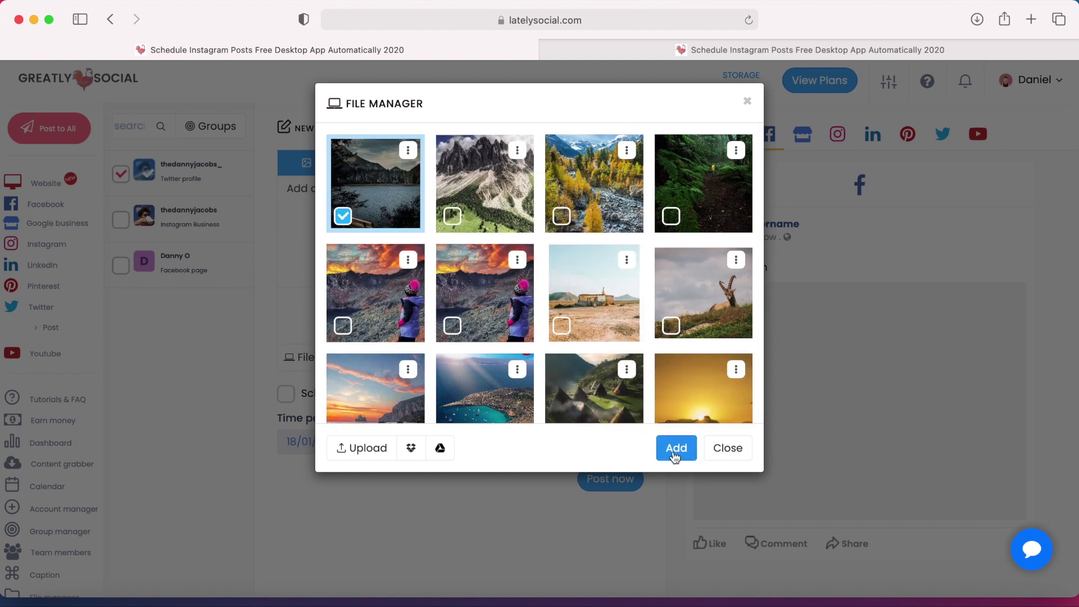
pyautogui.click(676, 449)
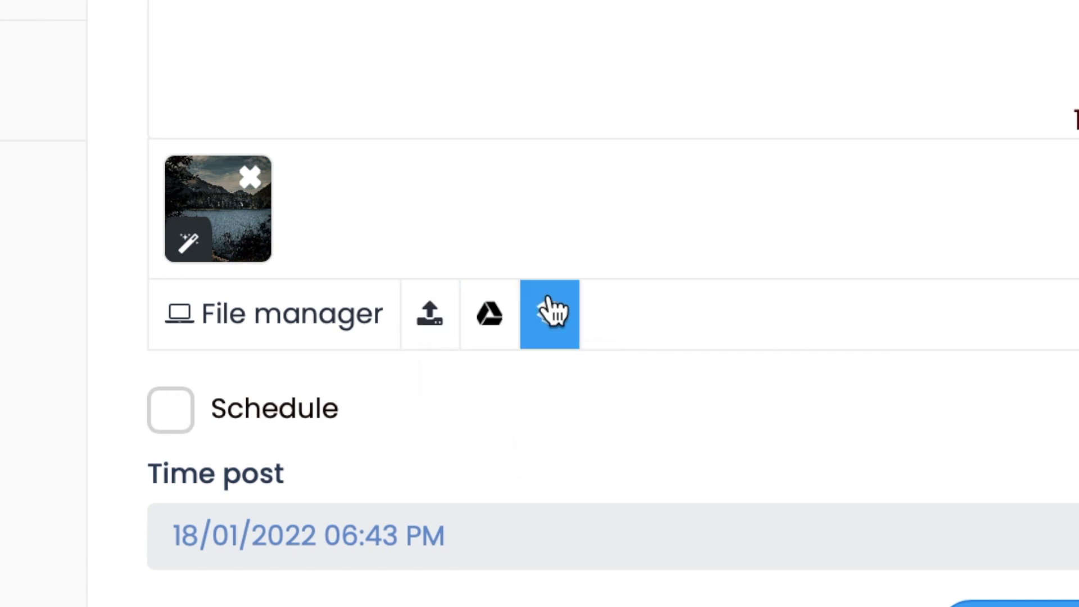
pyautogui.moveTo(448, 551); pyautogui.dragTo(380, 545)
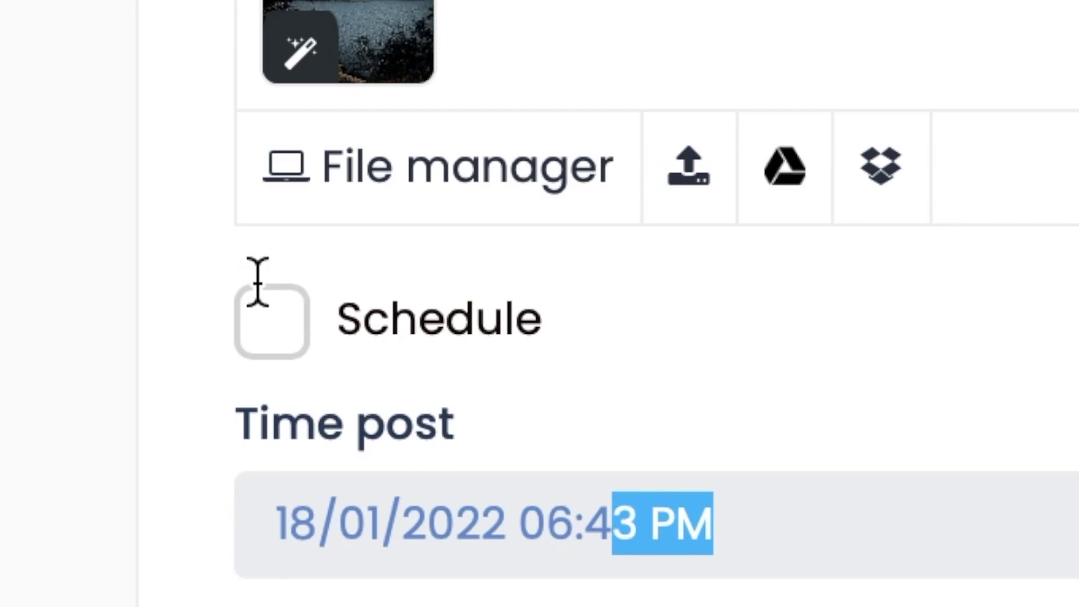
pyautogui.click(286, 391)
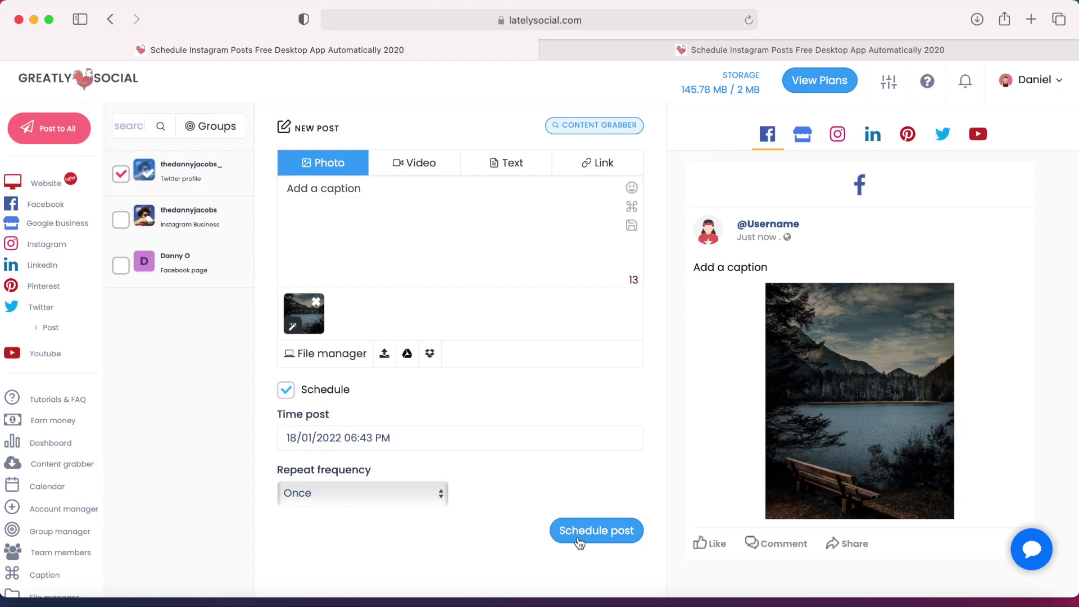
# Step: Set the post time to 20/01/2022 at 07:00 PM
pyautogui.click(343, 438)
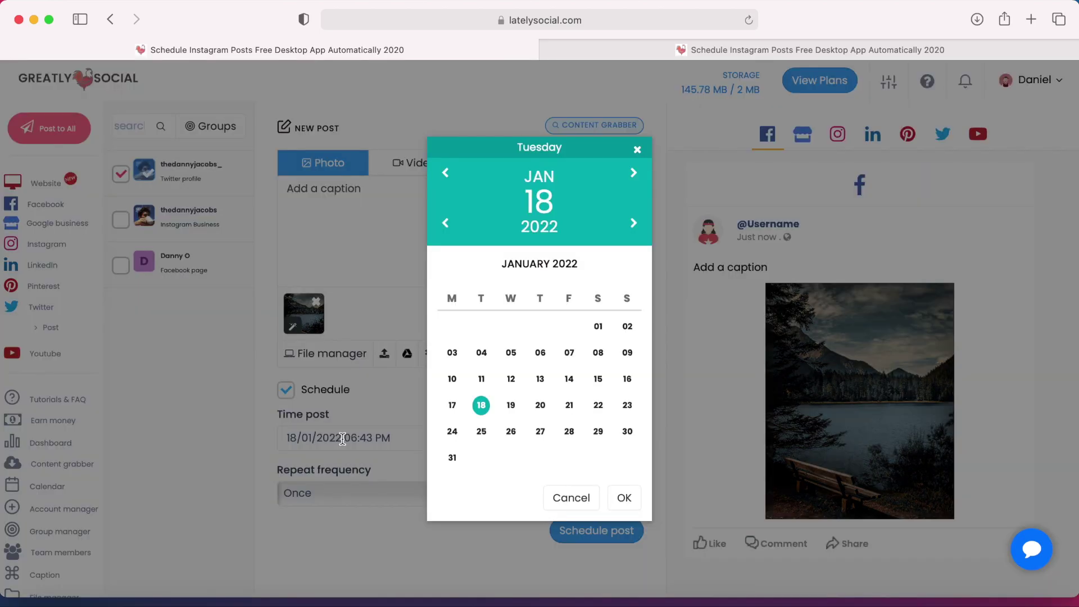
pyautogui.click(540, 406)
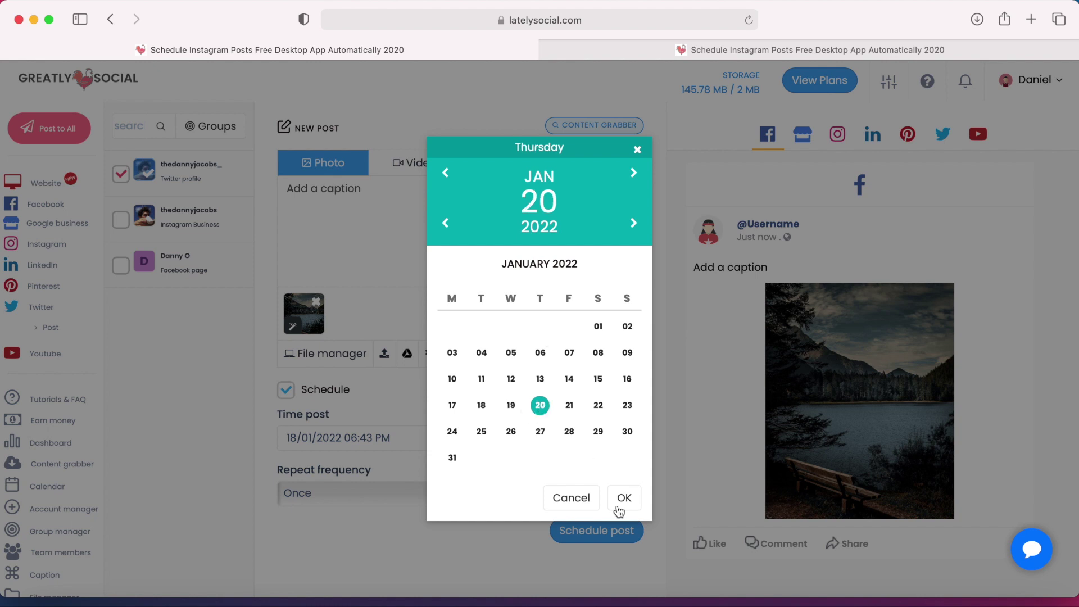
pyautogui.click(624, 498)
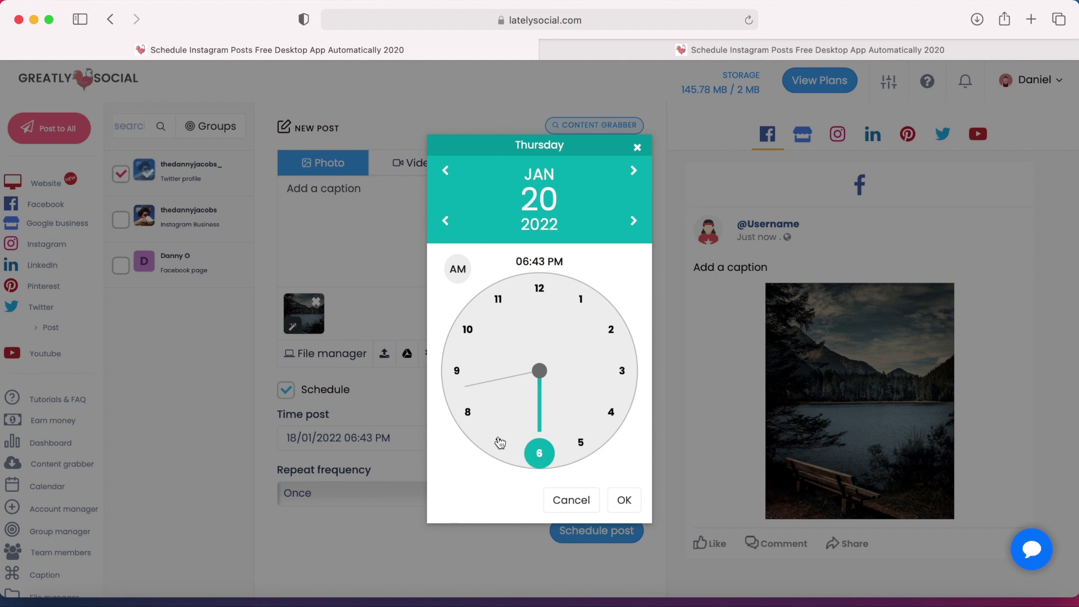
pyautogui.click(499, 443)
pyautogui.click(622, 497)
pyautogui.click(624, 500)
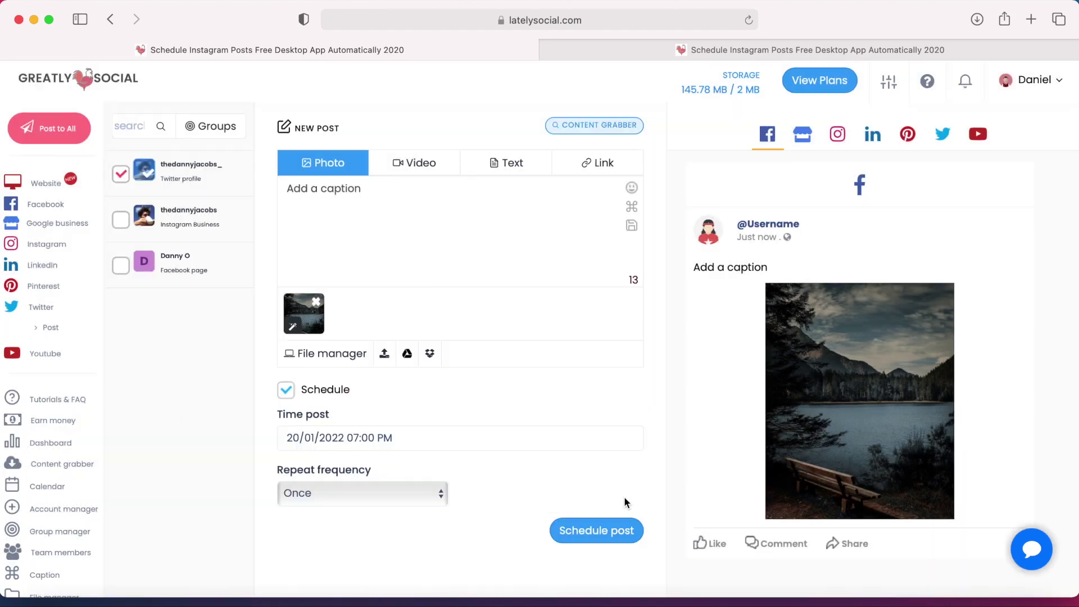
# Step: Keep the repeat frequency at Once and schedule the post
pyautogui.click(351, 493)
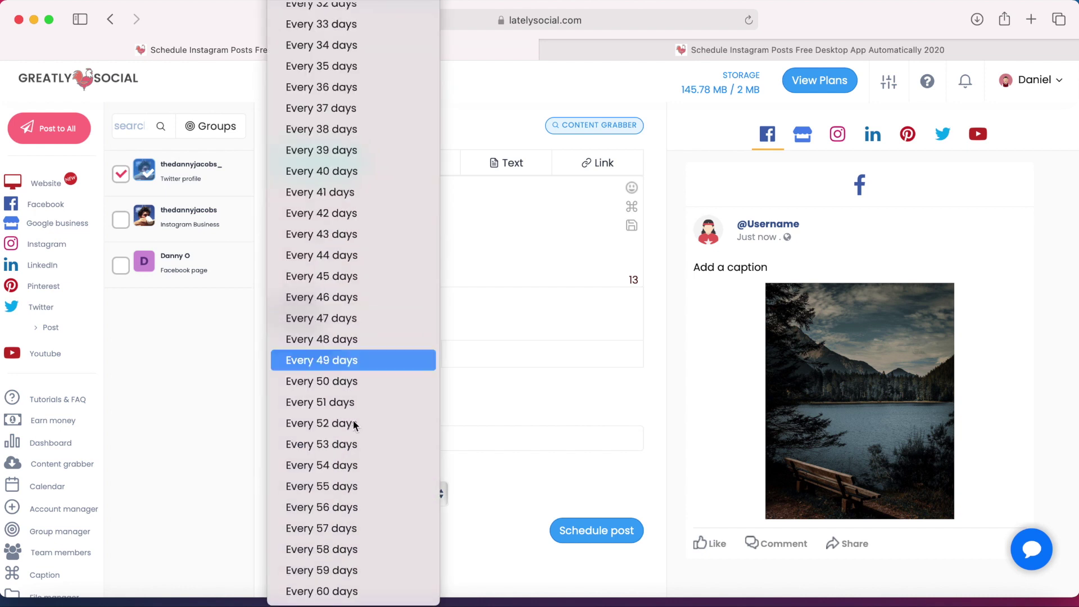
pyautogui.scroll(10, 346, 524)
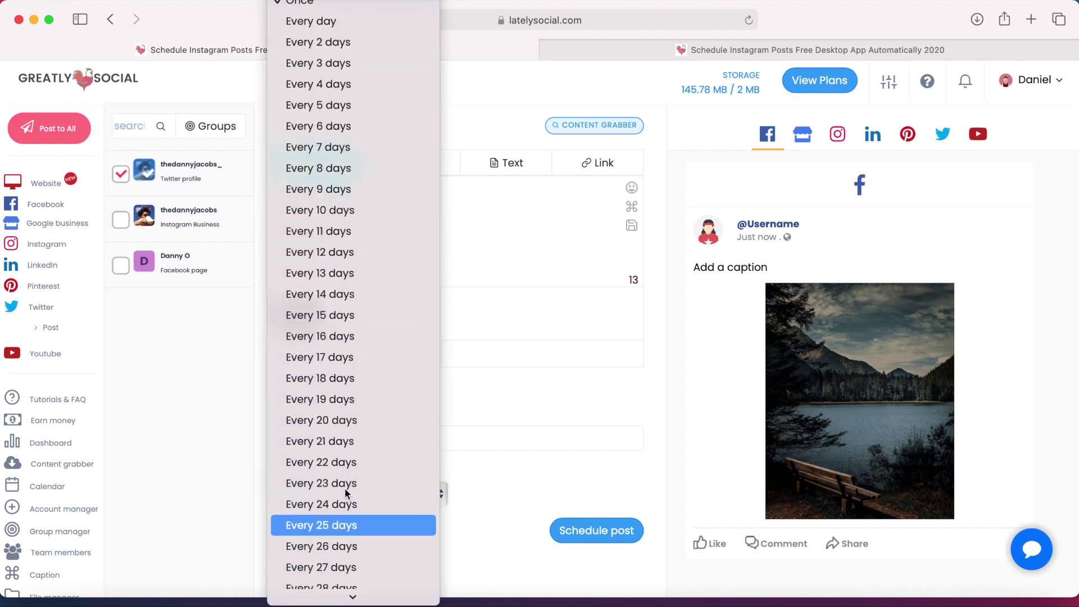
pyautogui.click(316, 5)
pyautogui.click(615, 539)
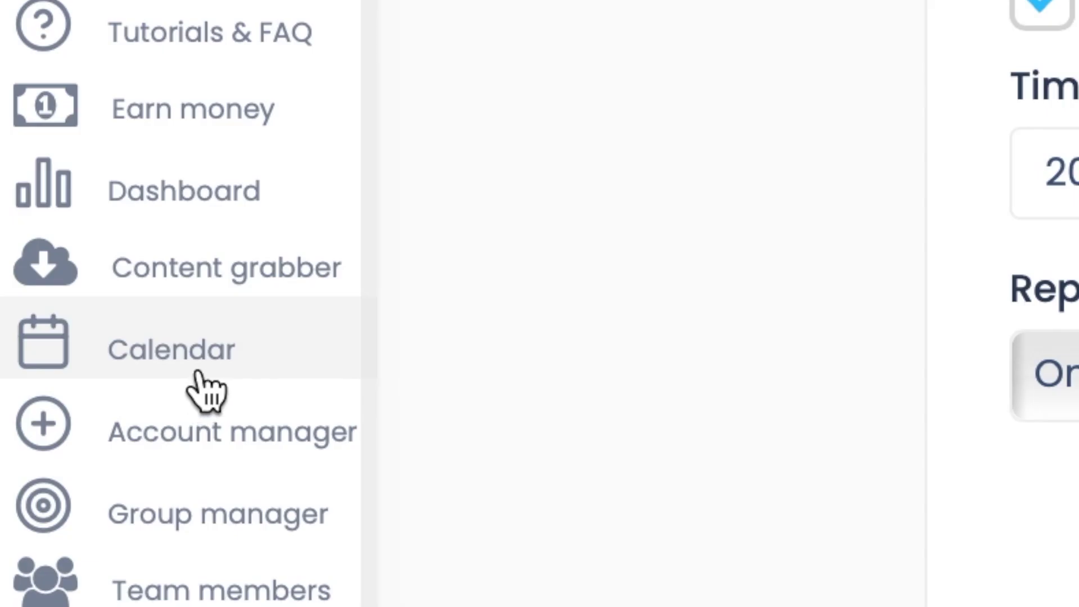
# Step: Open the January 2022 calendar and find the lake-photo Twitter post on the 20th at 7p
pyautogui.click(203, 372)
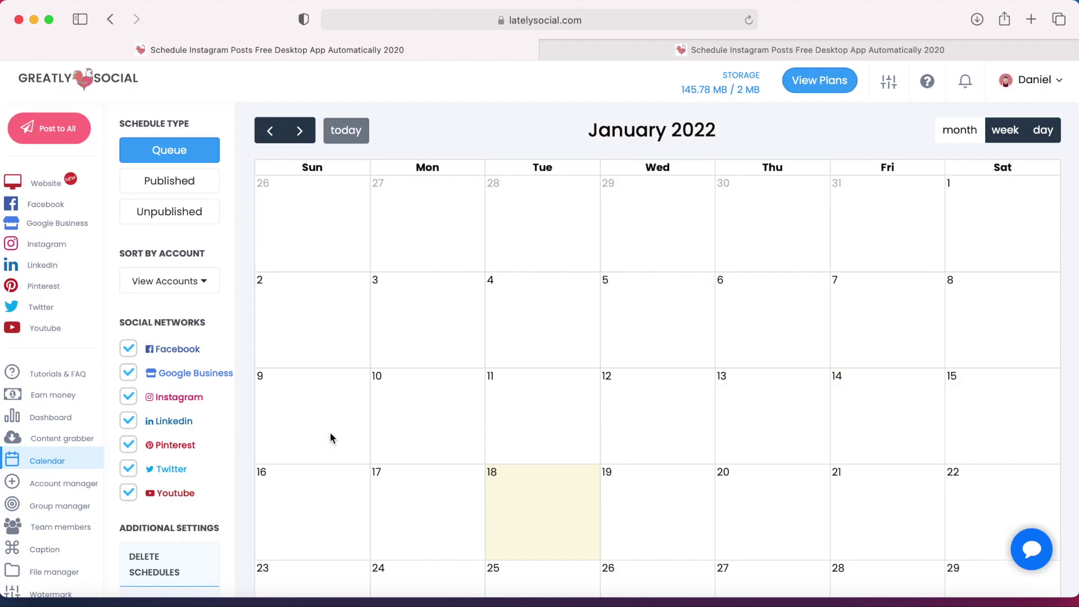
pyautogui.scroll(-3, 337, 430)
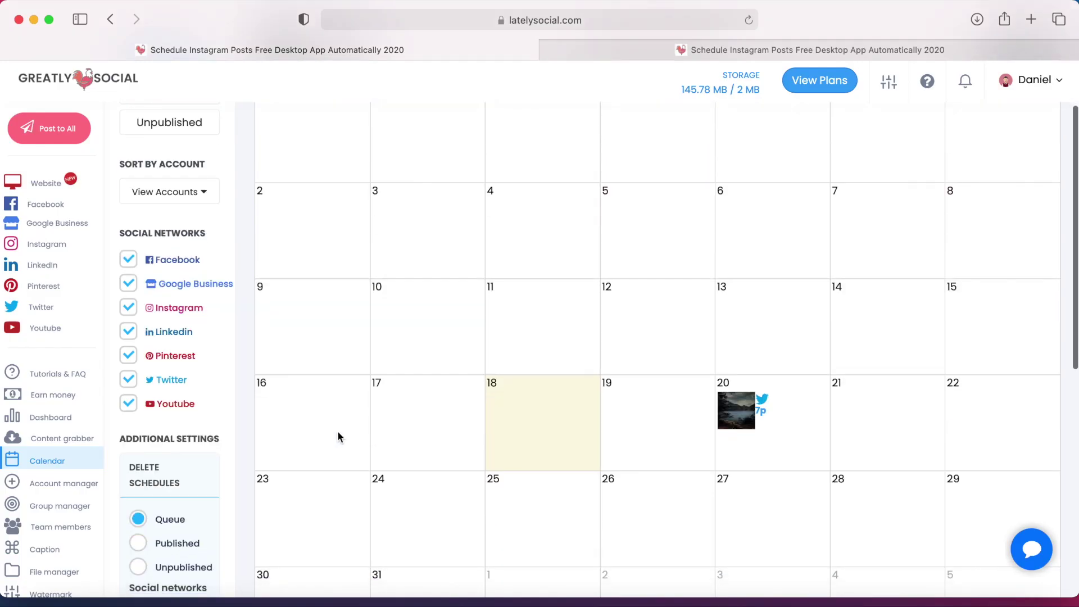
pyautogui.scroll(-3, 815, 403)
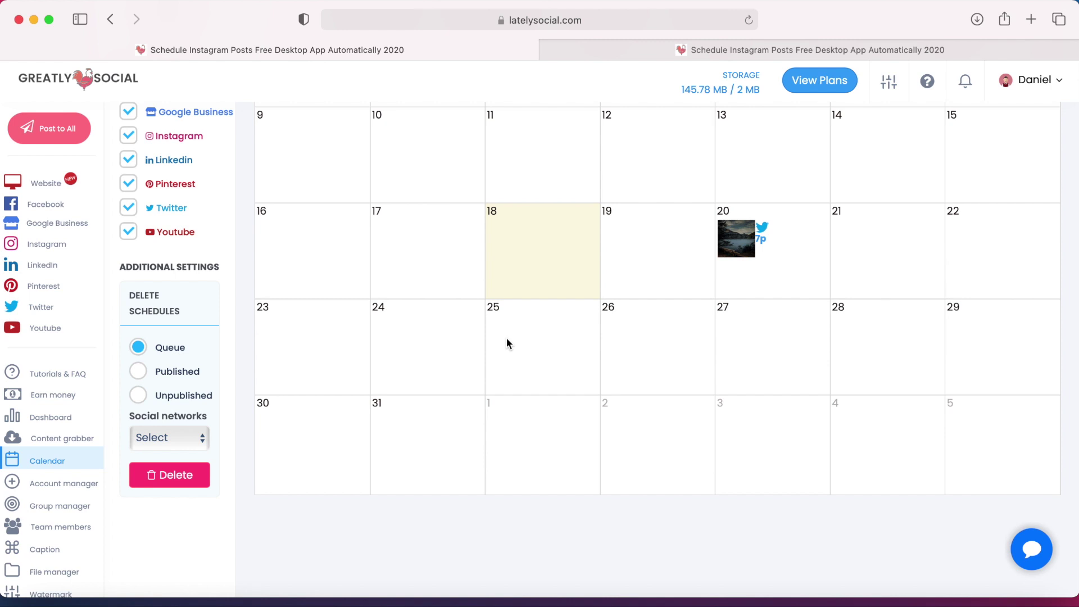
pyautogui.scroll(5, 506, 343)
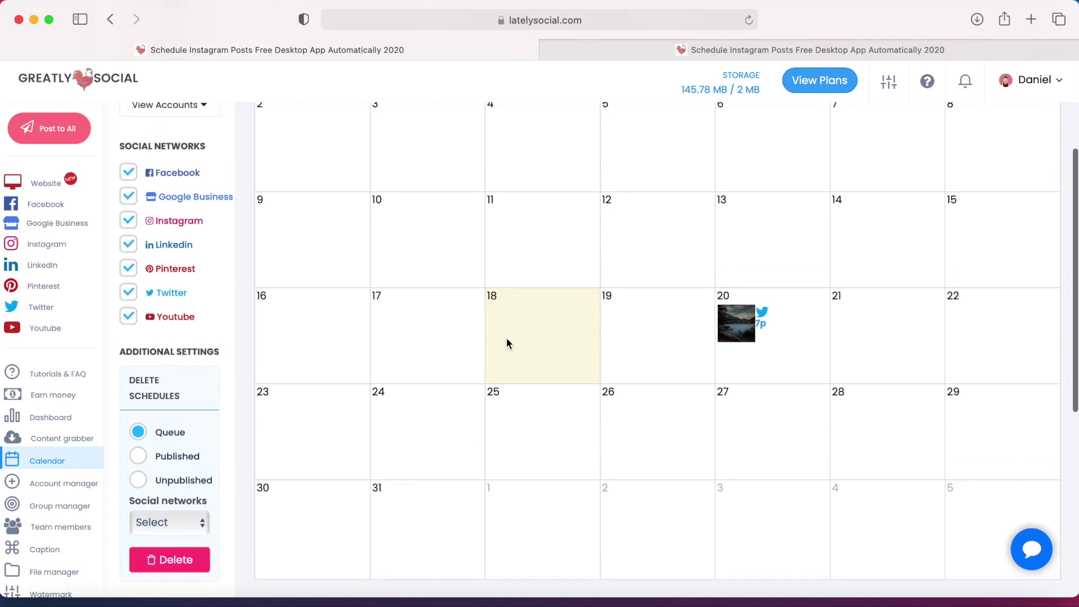